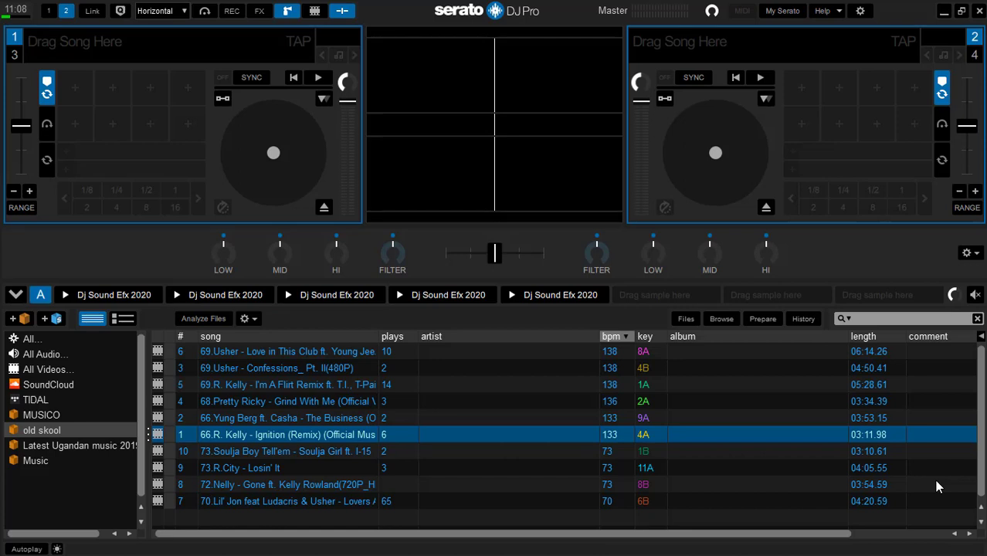
- Play the second Dj Sound Efx 2020 sample and look through the setup preferences
{"action": "left_click", "coordinate": [216, 299]}
{"action": "left_click", "coordinate": [860, 11]}
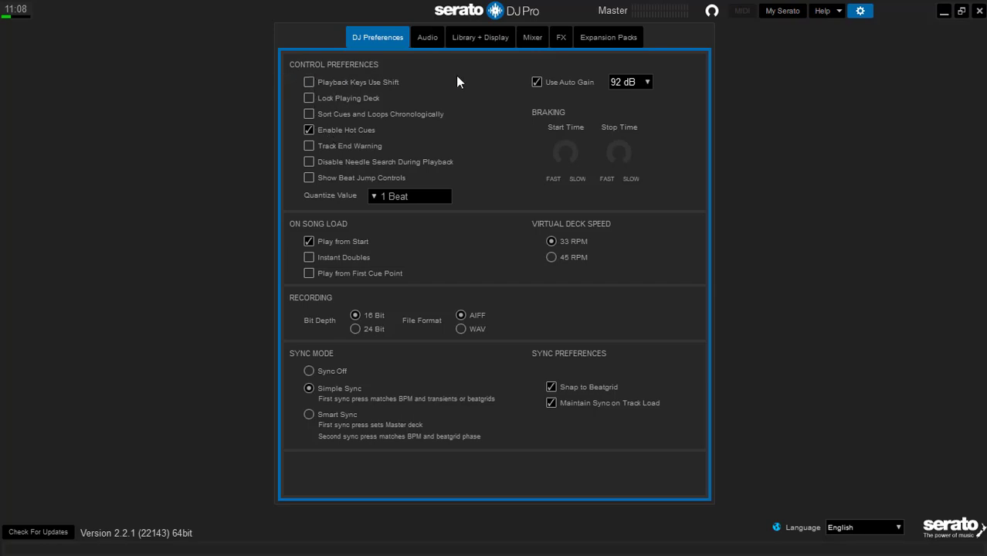
{"action": "left_click", "coordinate": [865, 12]}
{"action": "left_click", "coordinate": [865, 12]}
{"action": "left_click", "coordinate": [862, 12]}
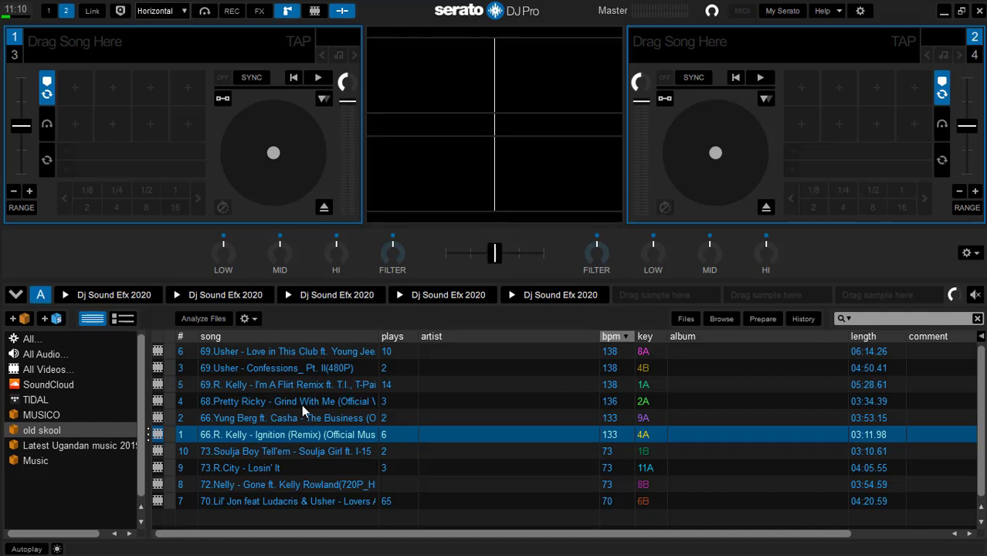
- Load Ignition (Remix) onto the left deck, play it briefly, and cue it back to 00:00.2
{"action": "key", "text": "ctrl+Left"}
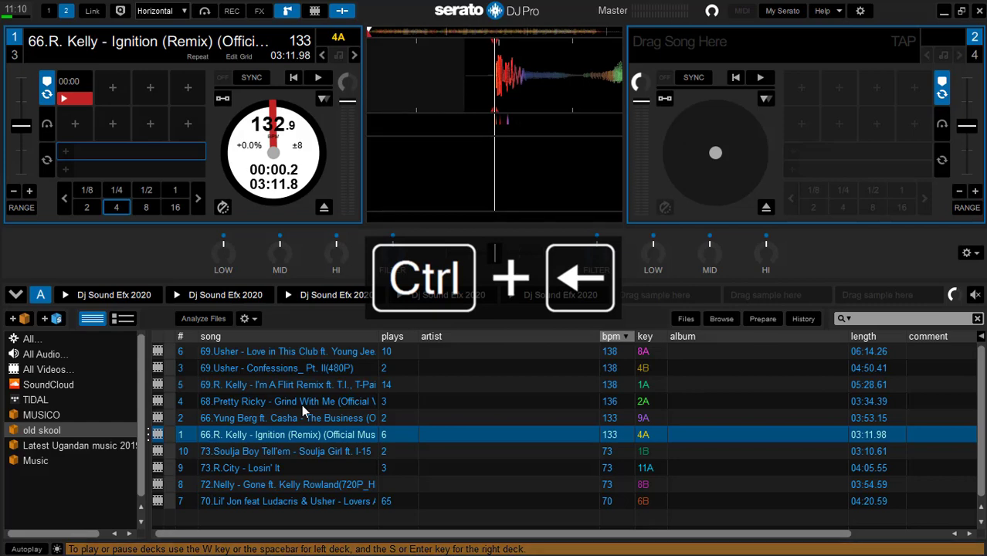
{"action": "key", "text": "space"}
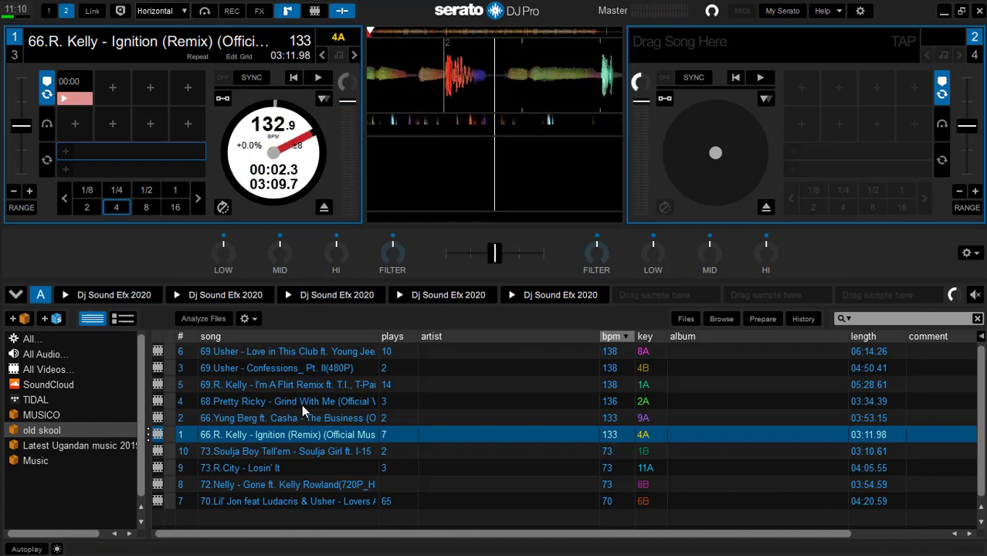
{"action": "key", "text": "1"}
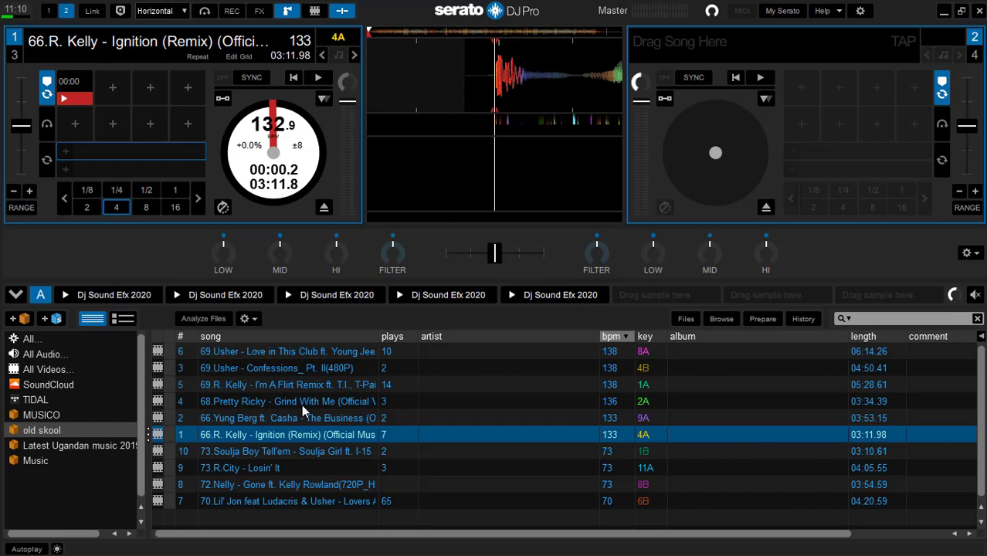
- Step up and down the track list between Grind With Me and Gone, ending on 73.R.City - Losin' It
{"action": "key", "text": "Down"}
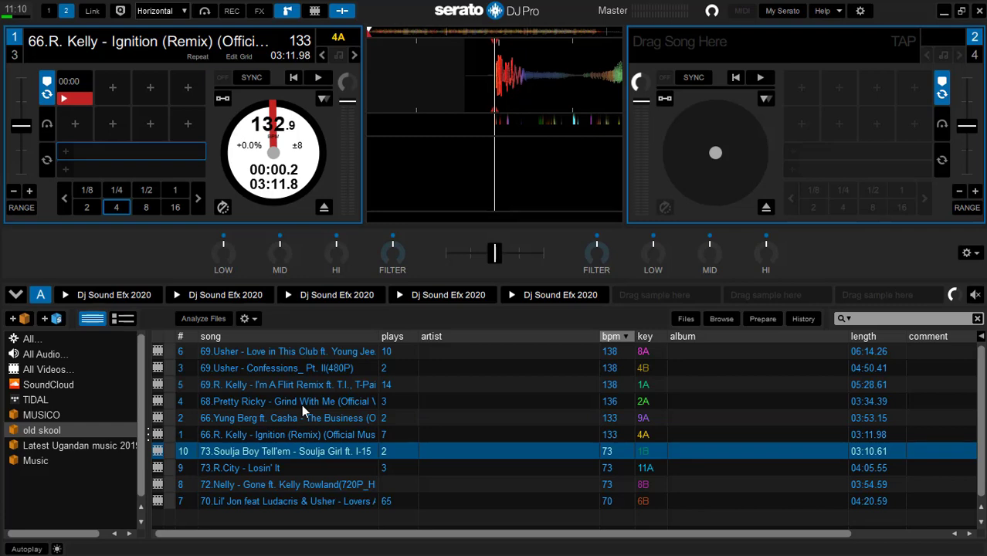
{"action": "key", "text": "Down"}
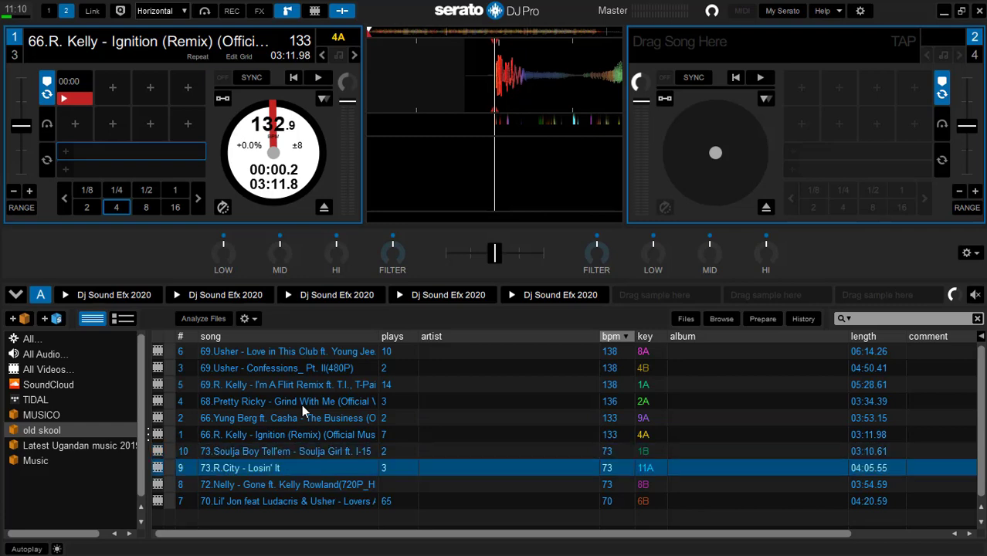
{"action": "key", "text": "Up"}
{"action": "key", "text": "Up"}
{"action": "key", "text": "Up"}
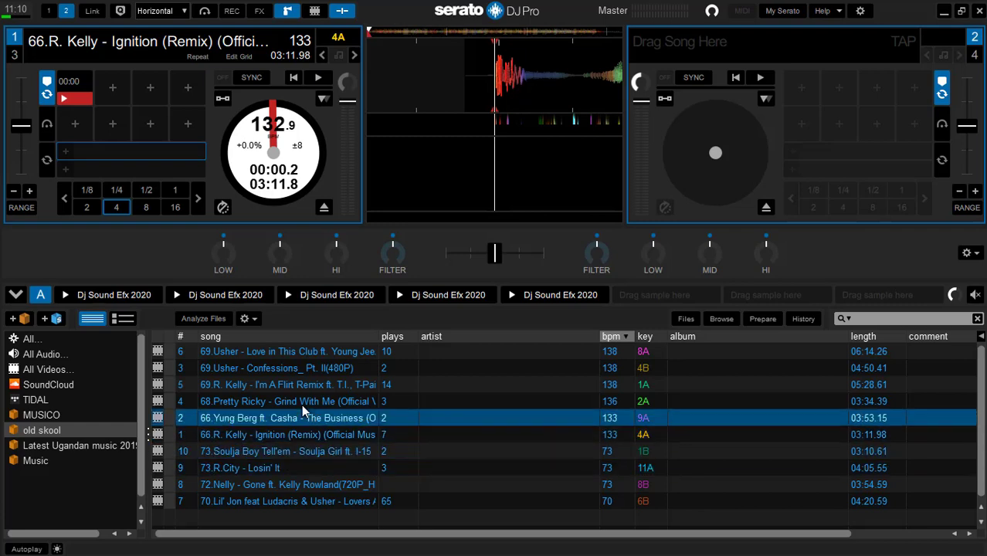
{"action": "key", "text": "Up"}
{"action": "key", "text": "Up"}
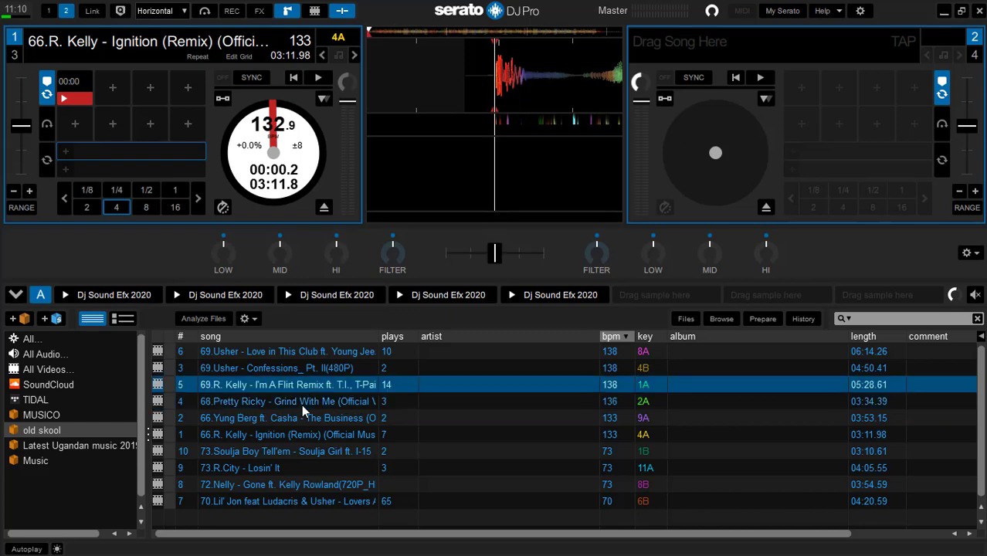
{"action": "key", "text": "Down"}
{"action": "key", "text": "Down"}
{"action": "key", "text": "Up"}
{"action": "key", "text": "Up"}
{"action": "key", "text": "Up"}
{"action": "key", "text": "Up"}
{"action": "key", "text": "Down"}
{"action": "key", "text": "Down"}
{"action": "key", "text": "Down"}
{"action": "key", "text": "Down"}
{"action": "key", "text": "Down"}
{"action": "key", "text": "Down"}
{"action": "key", "text": "Down"}
{"action": "key", "text": "Down"}
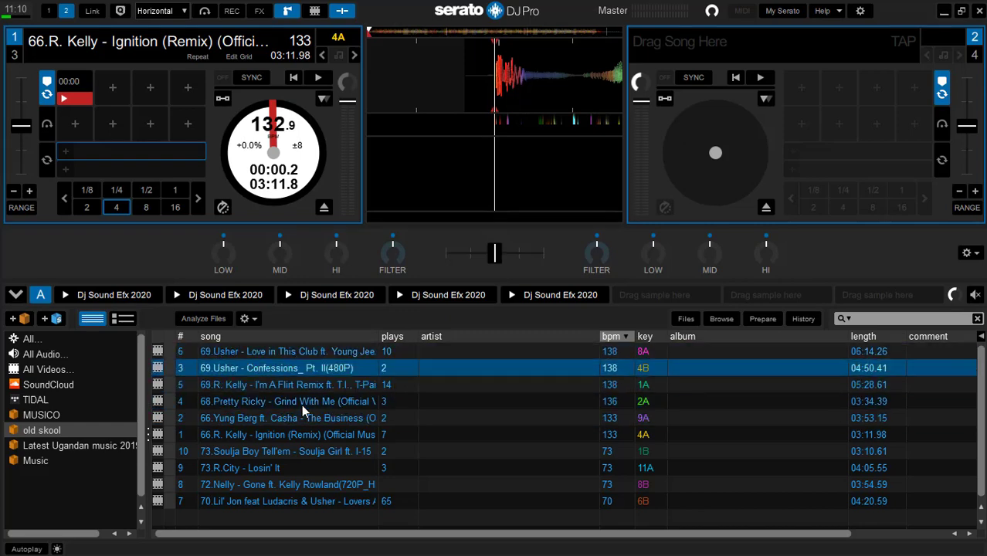
{"action": "key", "text": "Up"}
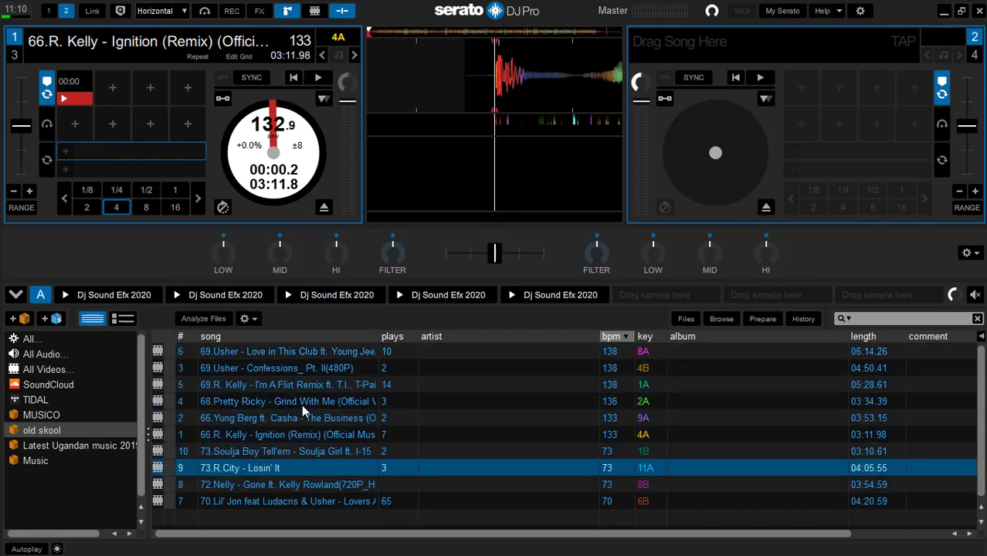
{"action": "key", "text": "Down"}
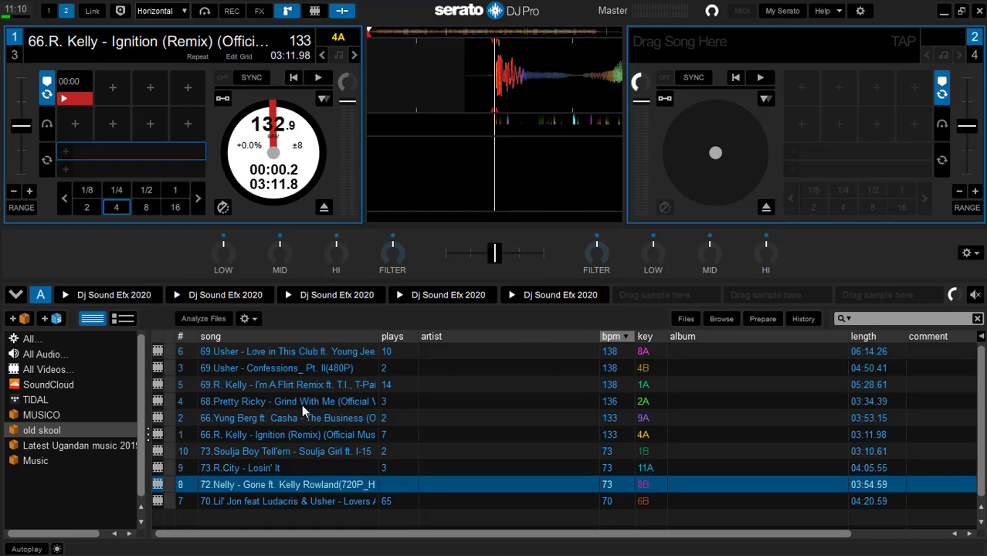
{"action": "key", "text": "Up"}
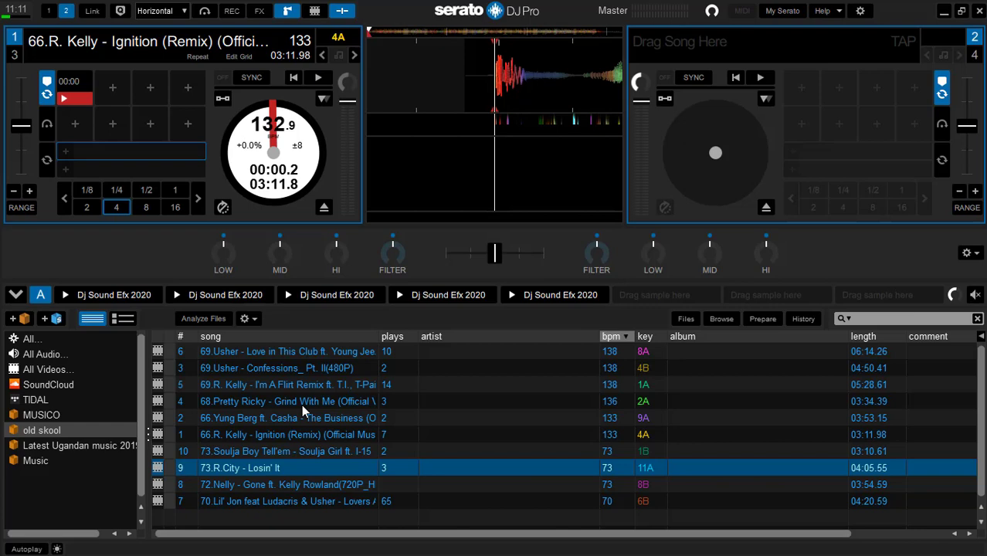
- Load 73.R.City - Losin' It (73 BPM, key 11A) onto the right deck and play it
{"action": "key", "text": "ctrl+Right"}
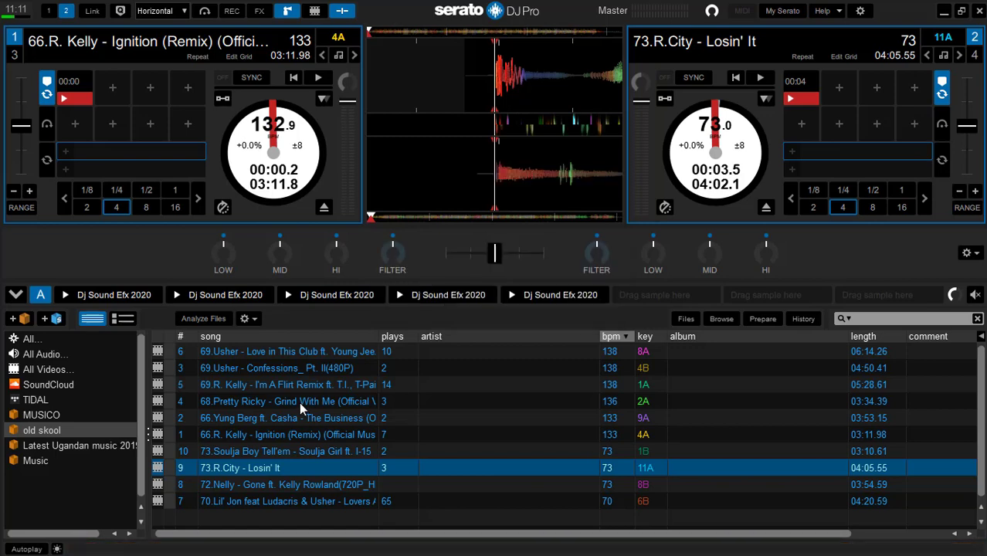
{"action": "key", "text": "s"}
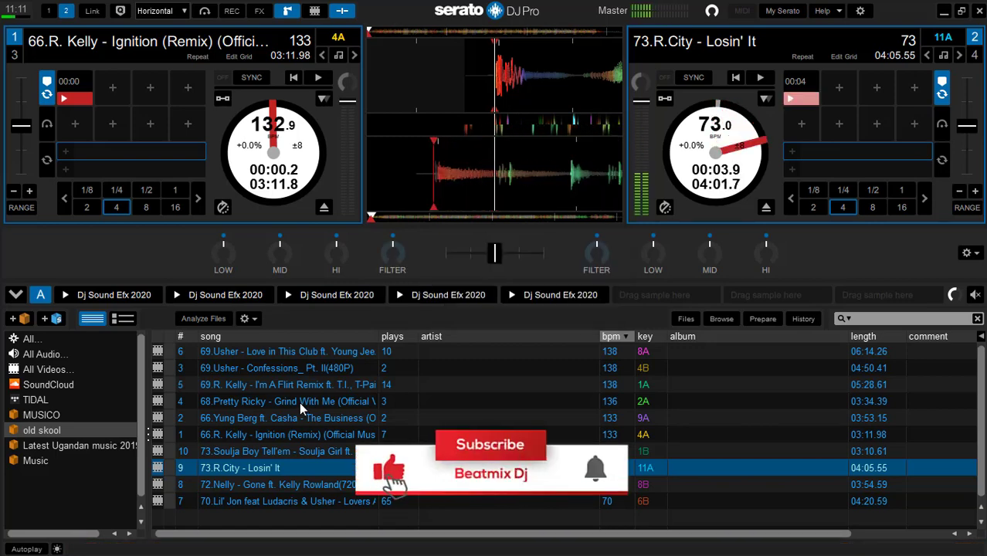